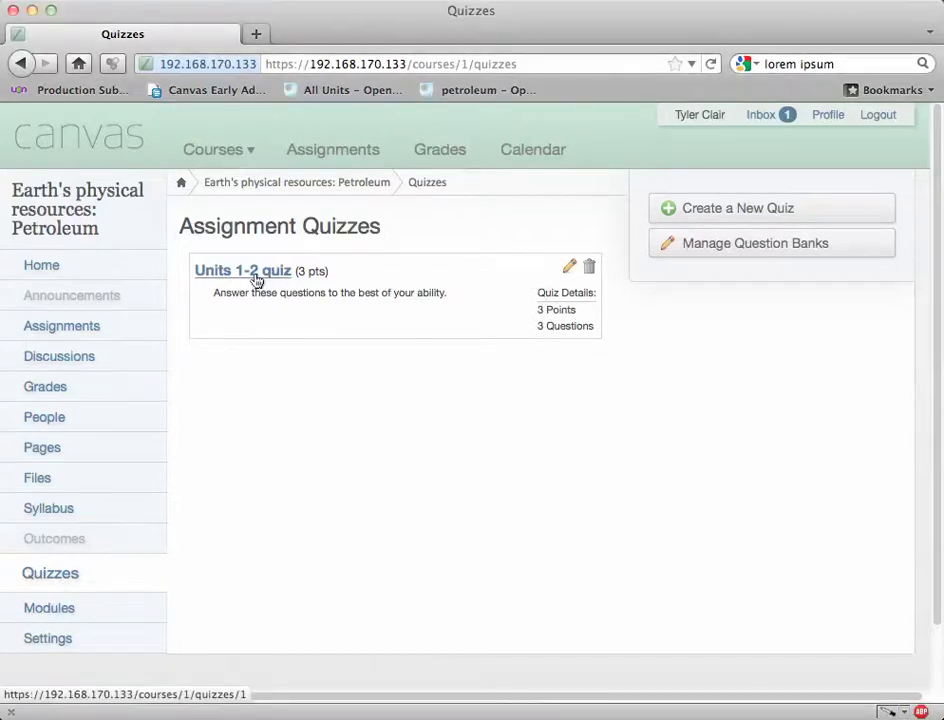
- Open the 'Units 1-2 quiz' details from the course Quizzes list
{"action": "left_click", "coordinate": [256, 279]}
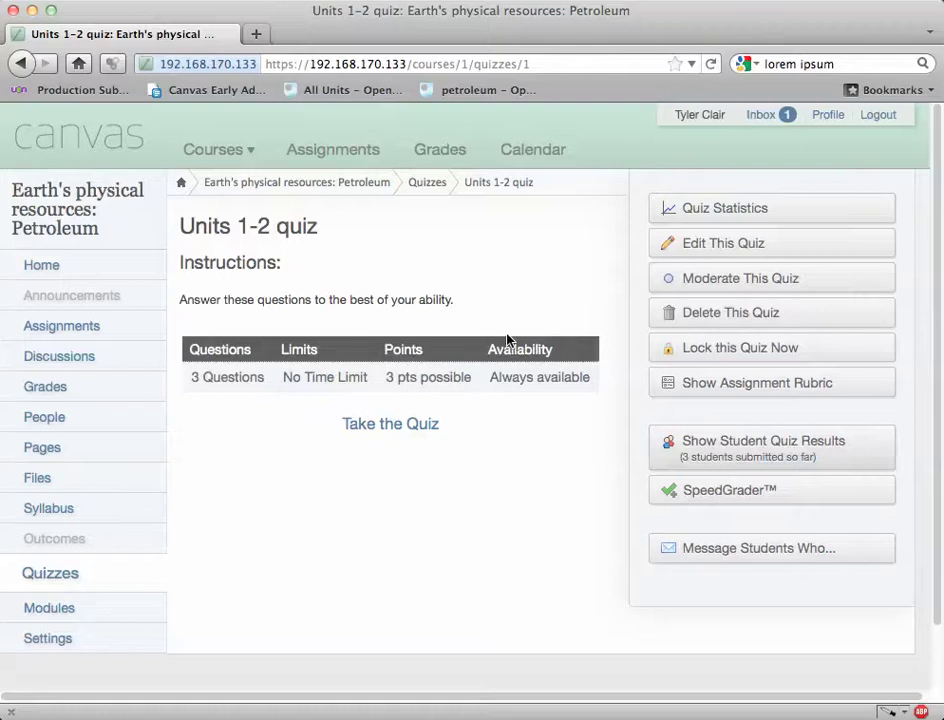
- Return to the Quizzes list and delete 'Units 1-2 quiz', confirming the deletion
{"action": "left_click", "coordinate": [431, 185]}
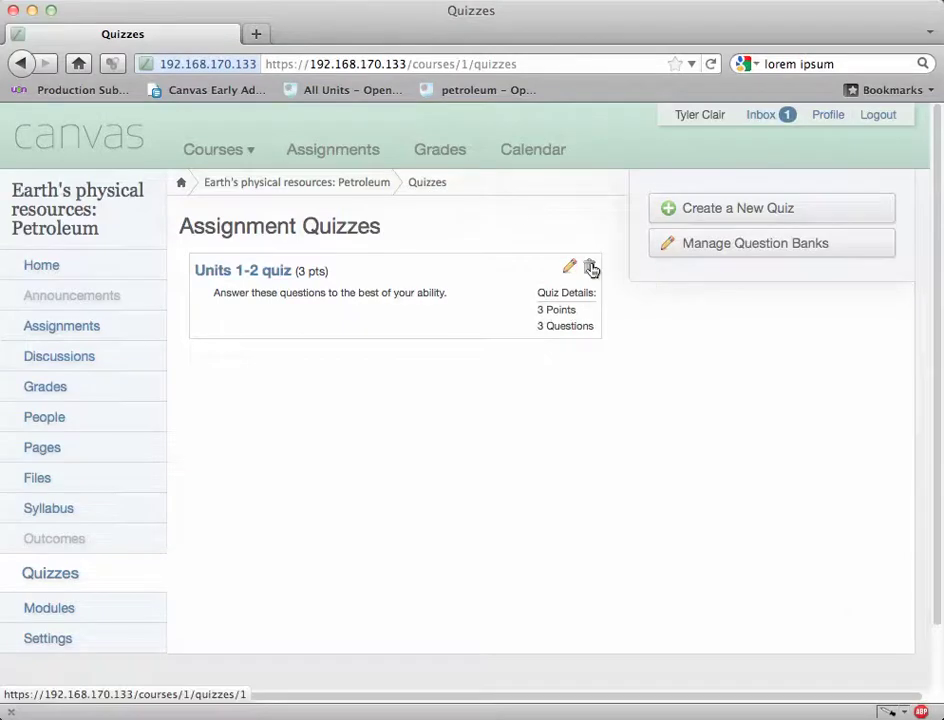
{"action": "left_click", "coordinate": [589, 266]}
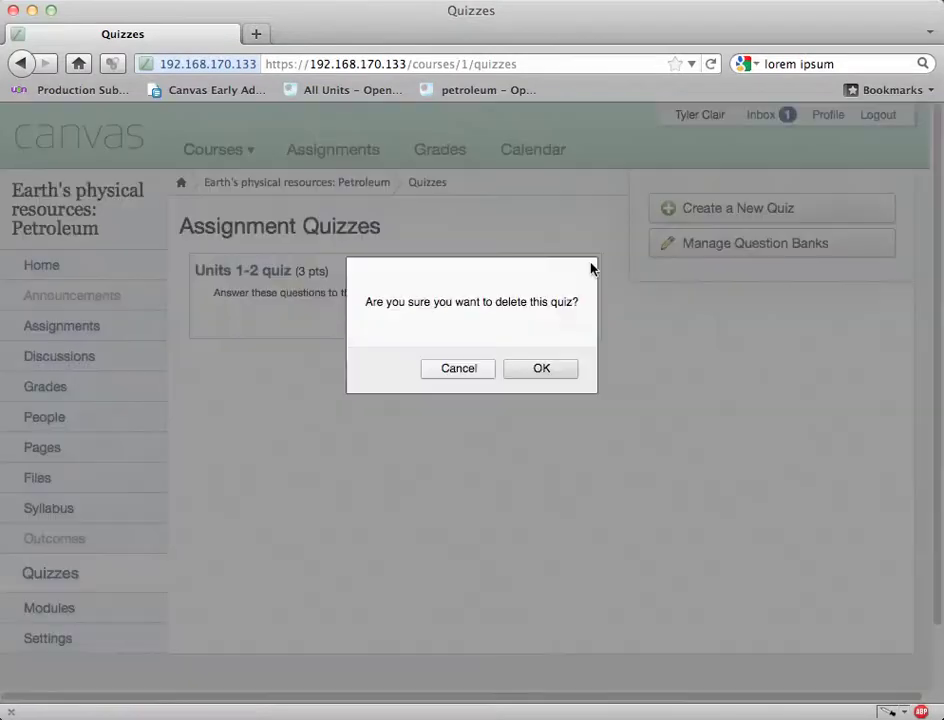
{"action": "left_click", "coordinate": [541, 369]}
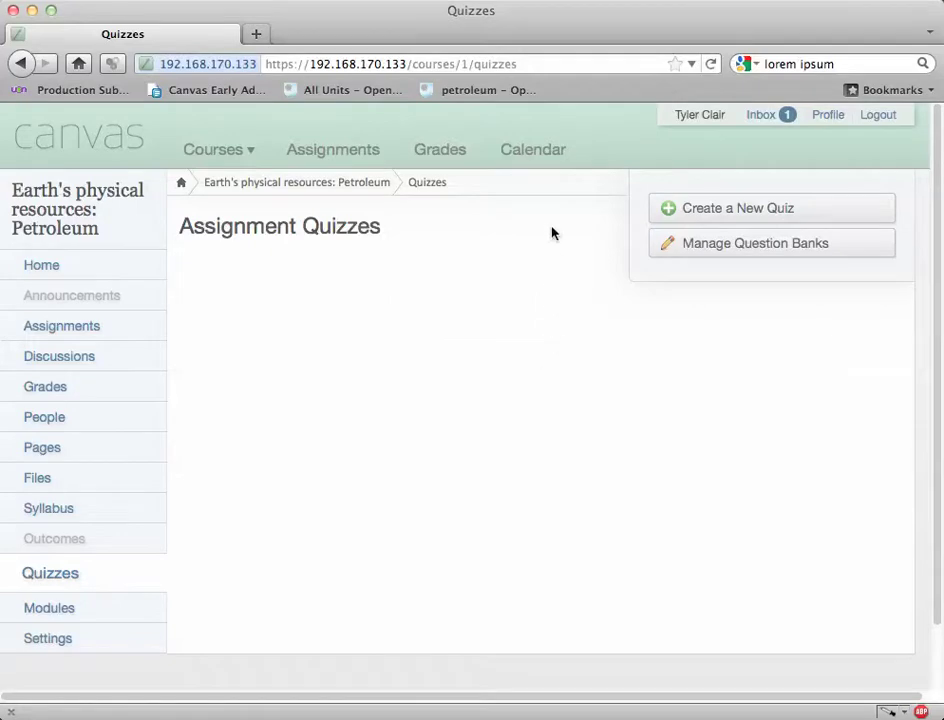
{"action": "left_click", "coordinate": [542, 64]}
- Change the course URL ending from 'quizzes' to 'undelete' to load Restore Deleted Items
{"action": "left_click", "coordinate": [542, 64]}
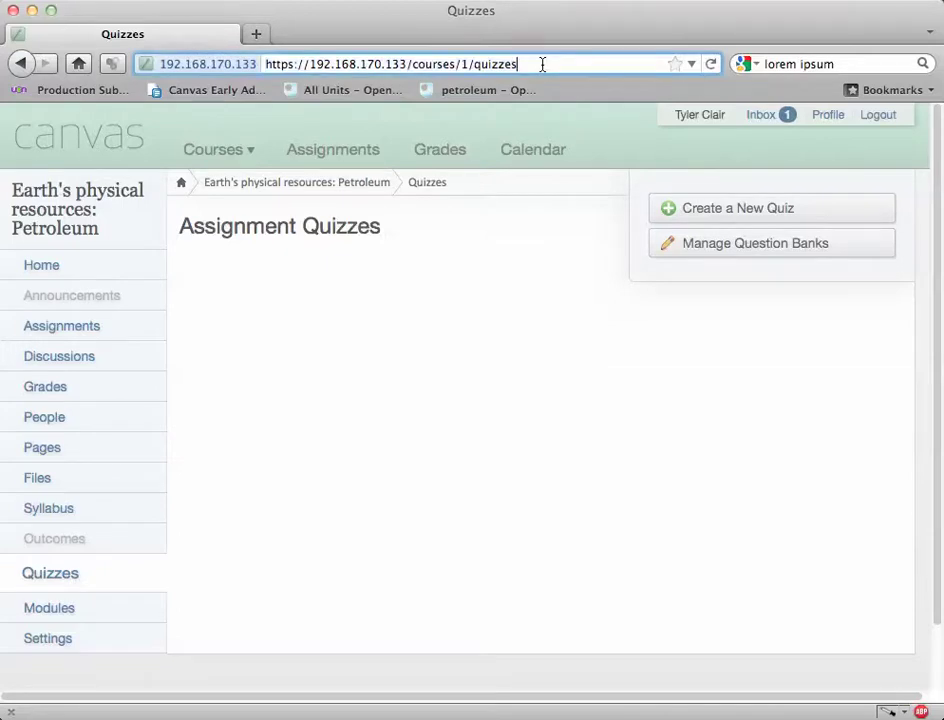
{"action": "key", "text": "BackSpace"}
{"action": "key", "text": "BackSpace"}
{"action": "key", "text": "BackSpace"}
{"action": "key", "text": "BackSpace"}
{"action": "key", "text": "BackSpace"}
{"action": "key", "text": "BackSpace"}
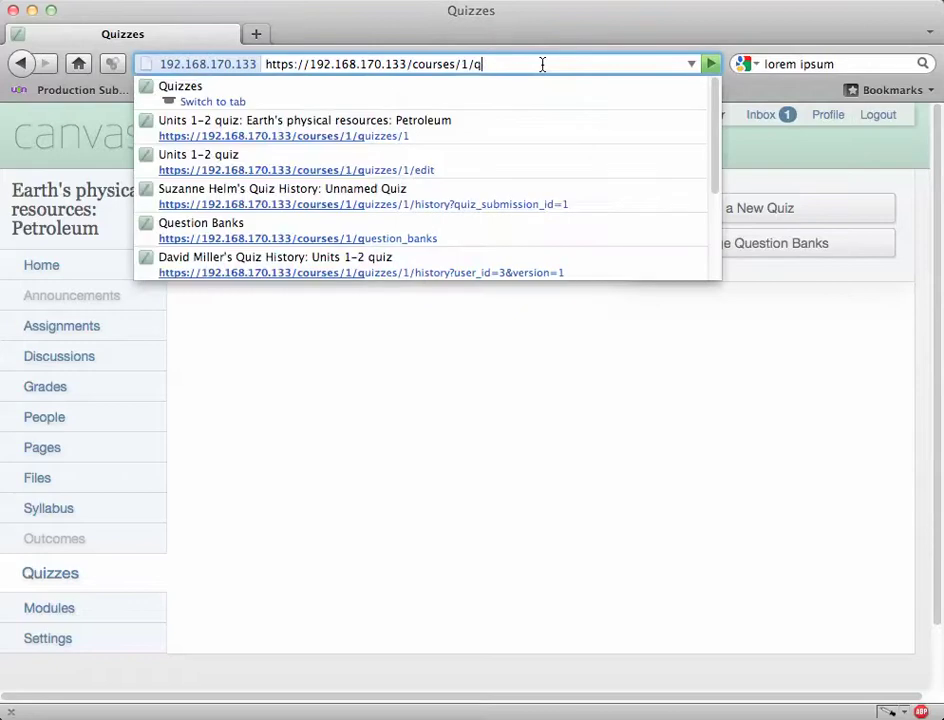
{"action": "key", "text": "BackSpace"}
{"action": "type", "text": "un"}
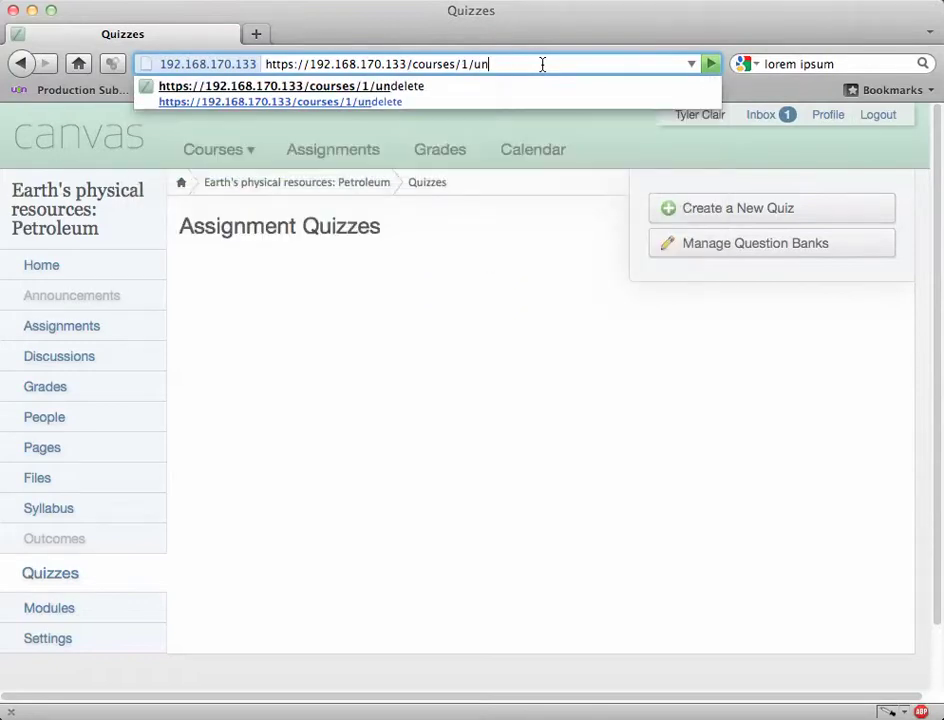
{"action": "type", "text": "delete"}
{"action": "key", "text": "Return"}
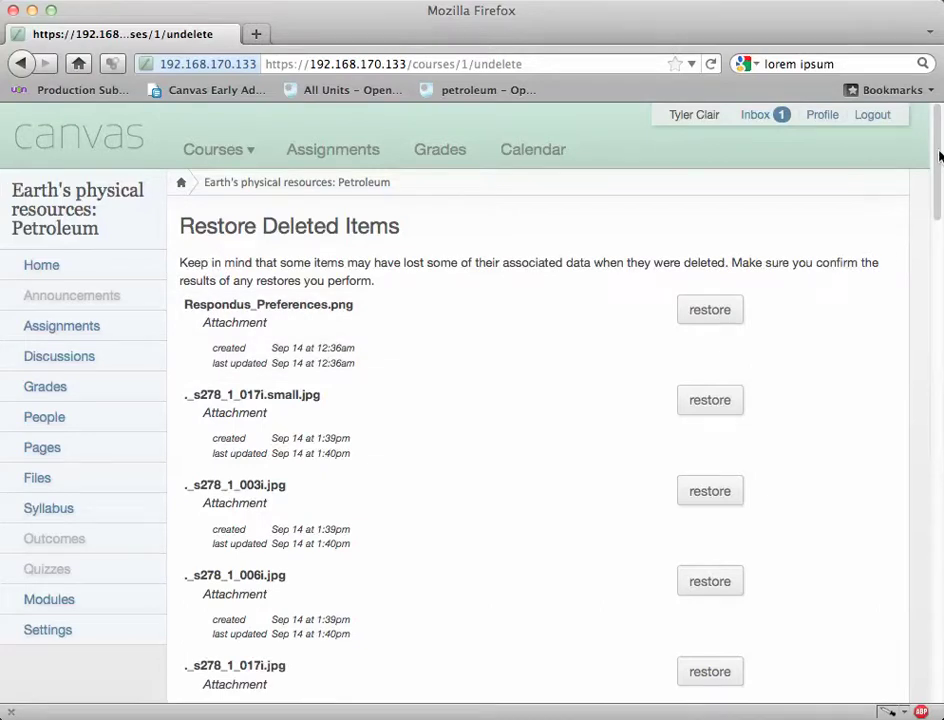
- Restore the deleted 'Units 1-2 quiz' Quiz entry and its Assignment entry, confirming each
{"action": "left_click_drag", "start_coordinate": [940, 155], "coordinate": [927, 643]}
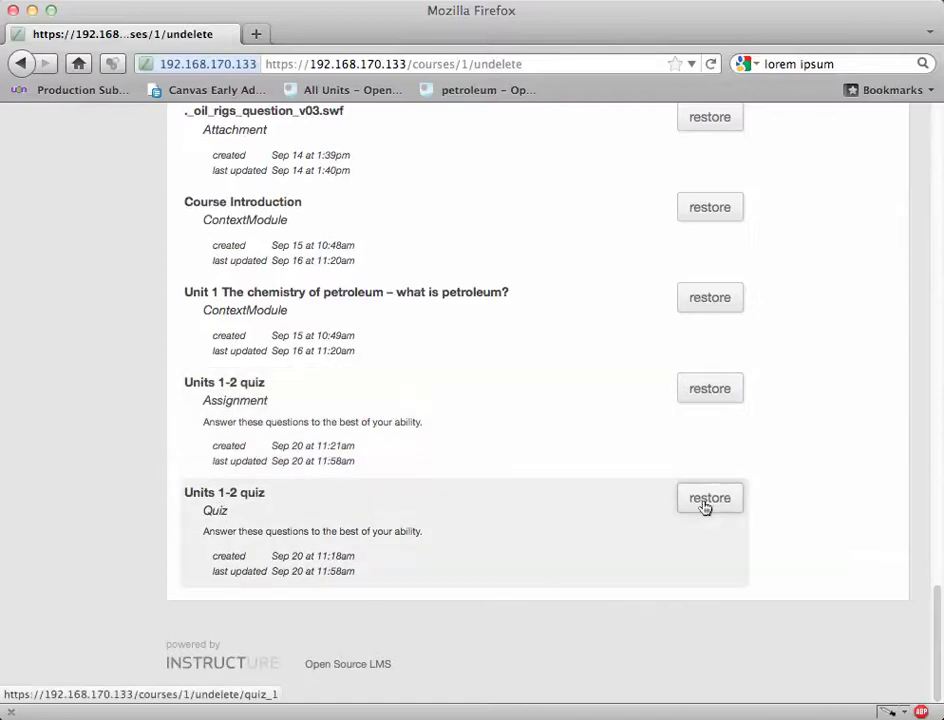
{"action": "left_click", "coordinate": [705, 500]}
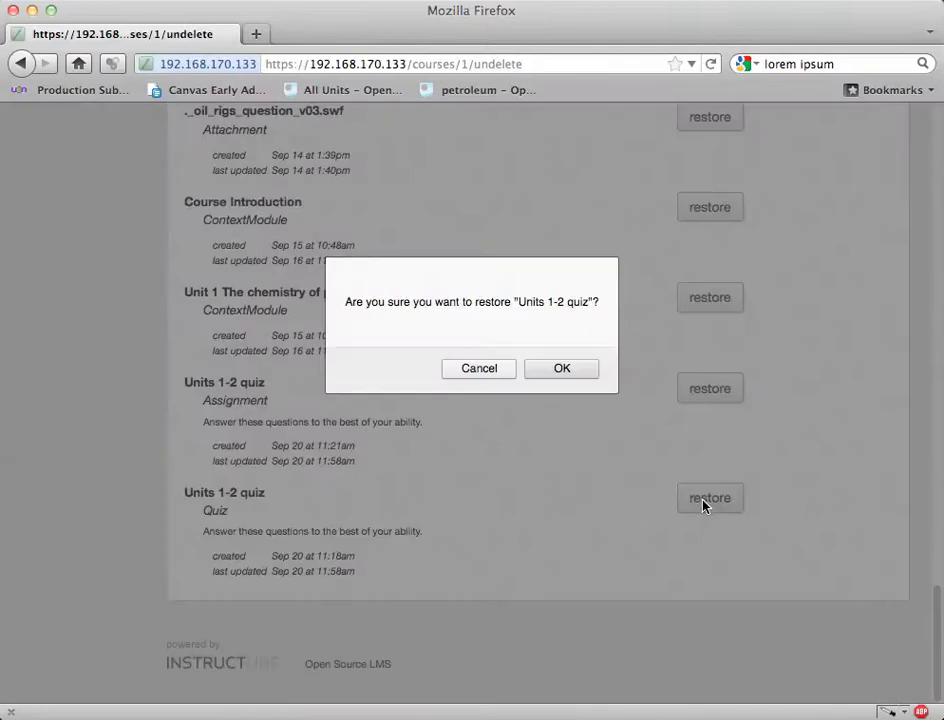
{"action": "left_click", "coordinate": [565, 370]}
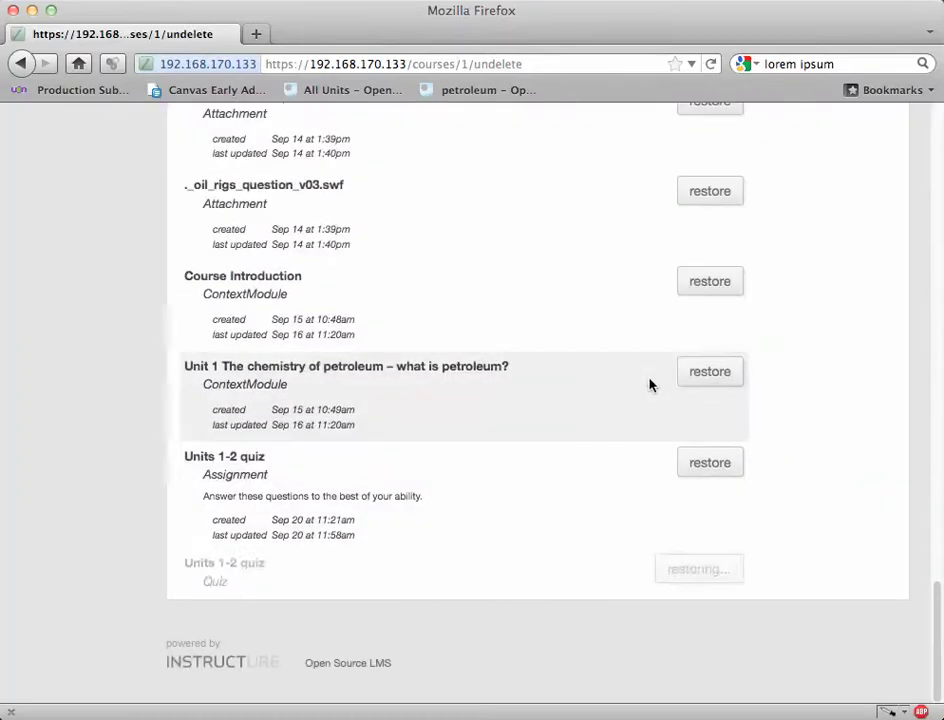
{"action": "left_click", "coordinate": [718, 505]}
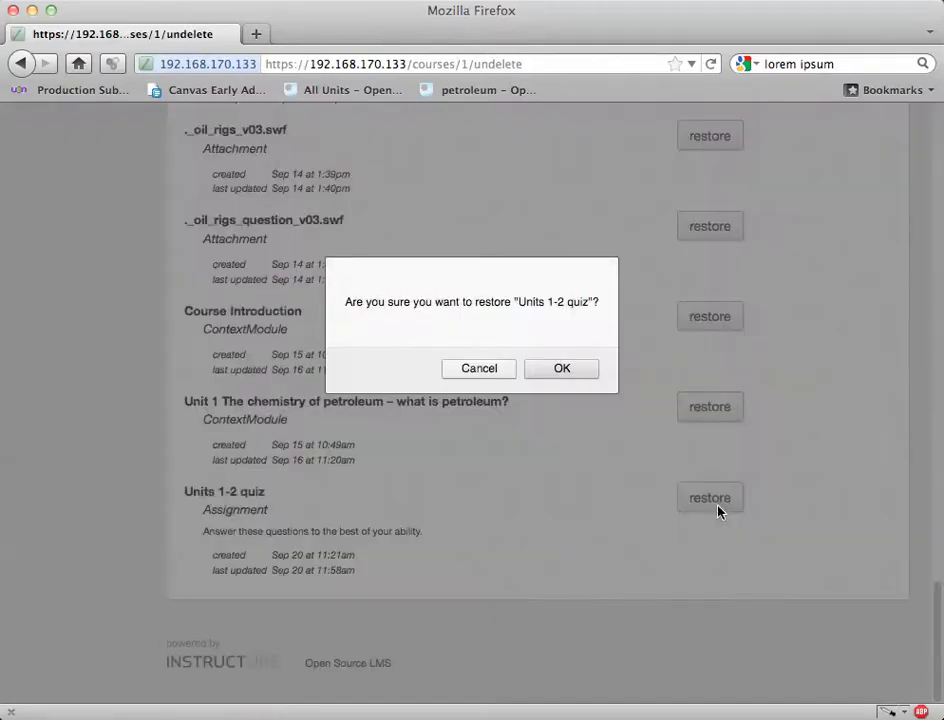
{"action": "left_click", "coordinate": [565, 372]}
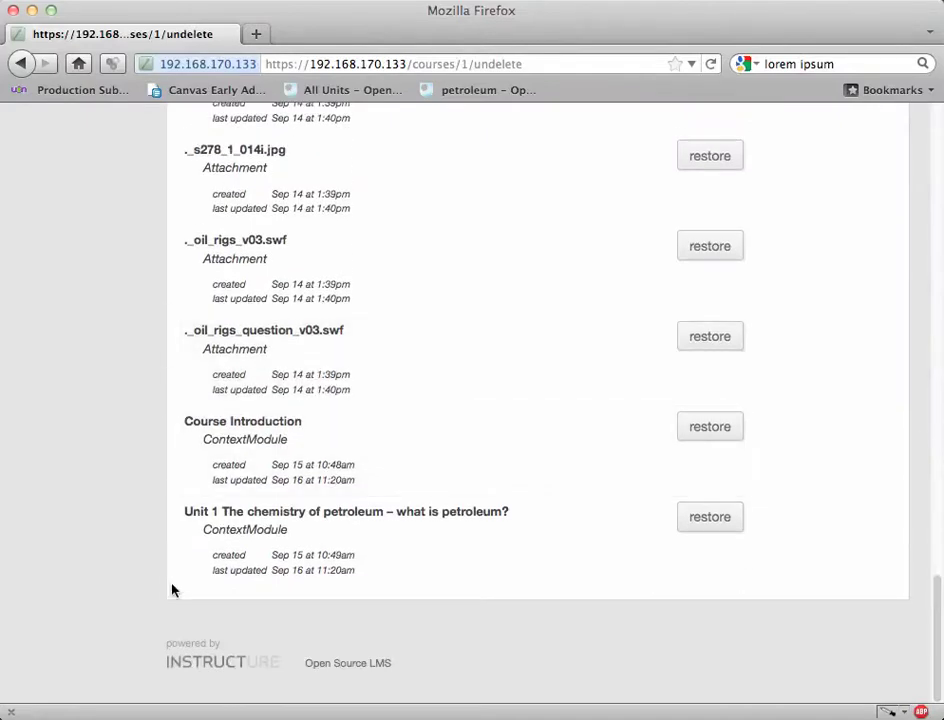
- Go back to the course Quizzes page to find the restored quiz listed as unpublished
{"action": "scroll", "coordinate": [113, 595], "scroll_direction": "up", "scroll_amount": 10}
{"action": "scroll", "coordinate": [113, 595], "scroll_direction": "up", "scroll_amount": 5}
{"action": "scroll", "coordinate": [113, 595], "scroll_direction": "up", "scroll_amount": 3}
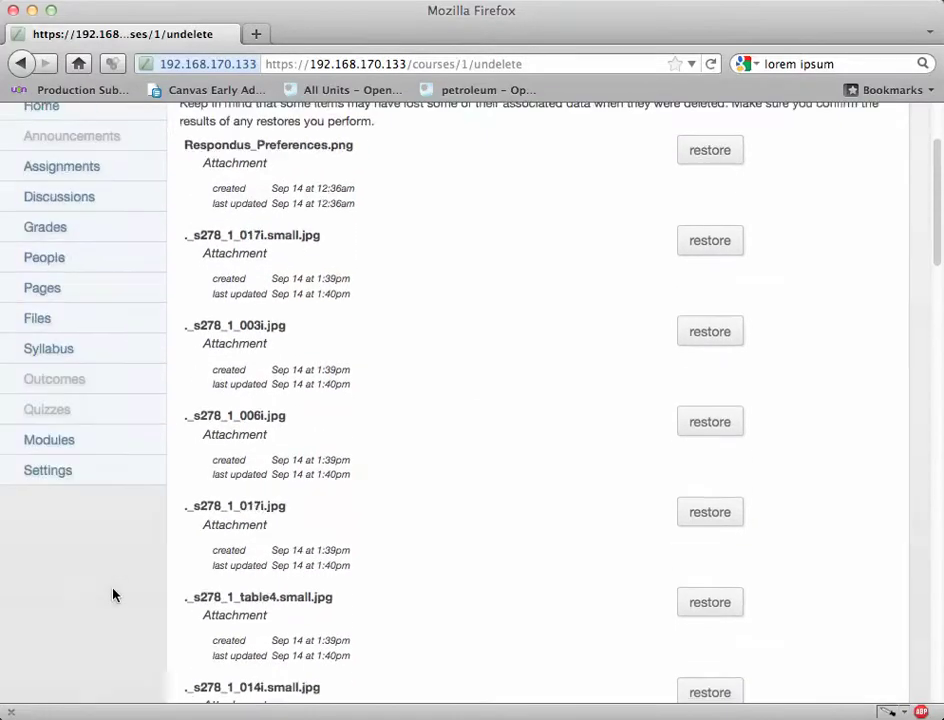
{"action": "scroll", "coordinate": [113, 595], "scroll_direction": "up", "scroll_amount": 3}
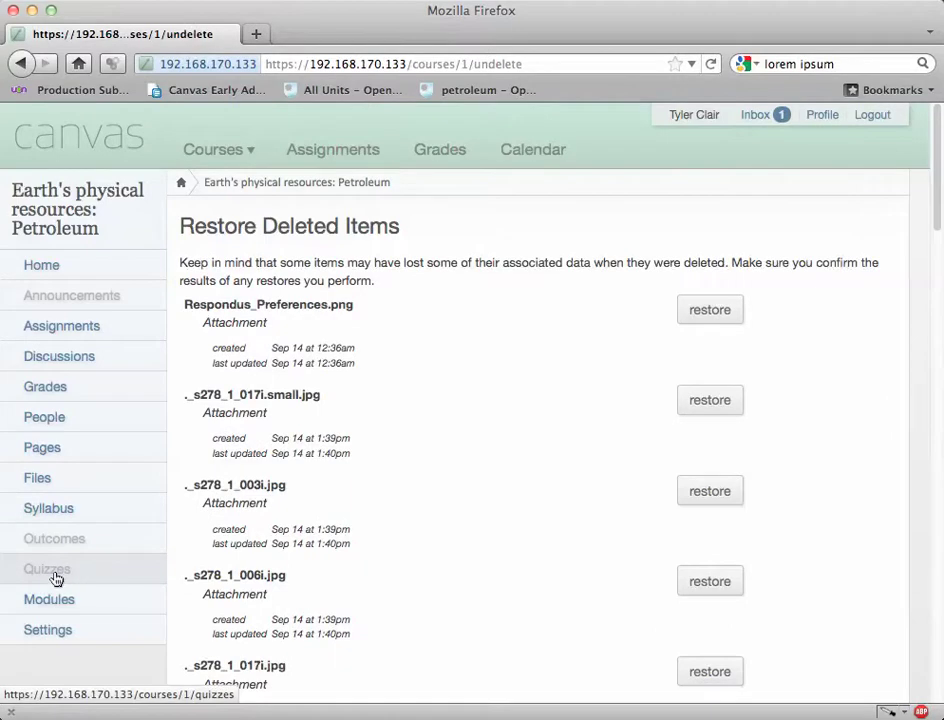
{"action": "left_click", "coordinate": [72, 573]}
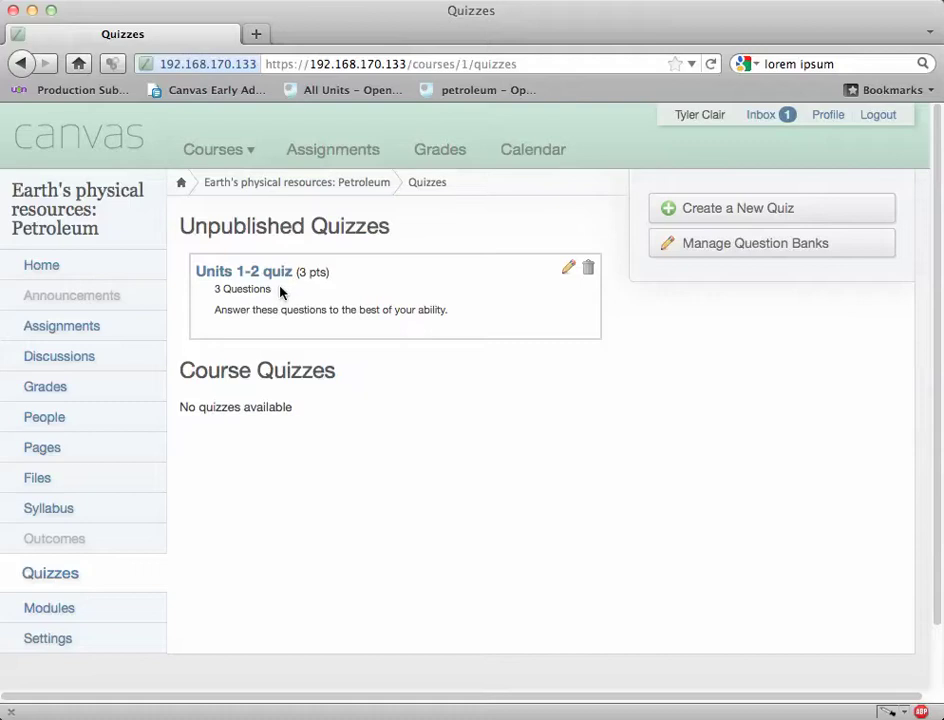
- Republish 'Units 1-2 quiz', list the students who took it, then go to Grades
{"action": "left_click", "coordinate": [568, 272]}
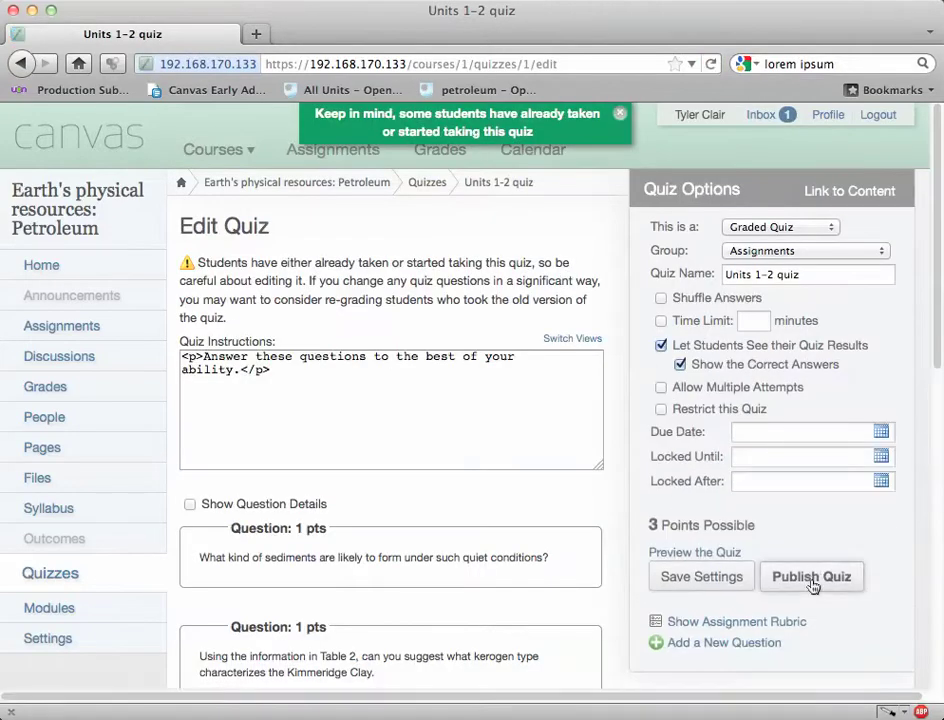
{"action": "left_click", "coordinate": [811, 585]}
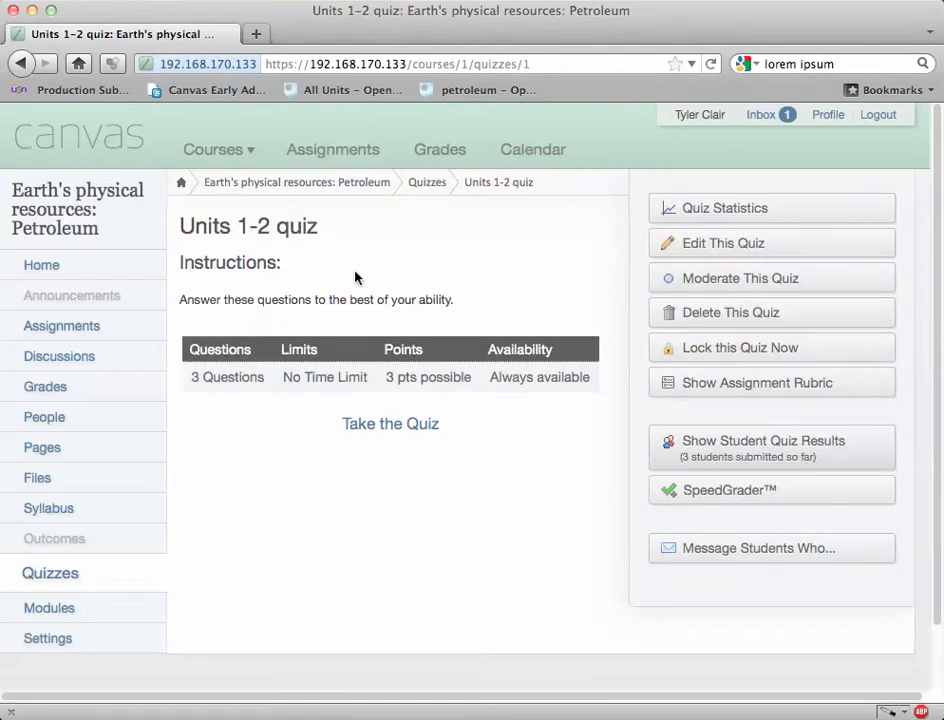
{"action": "left_click", "coordinate": [716, 458]}
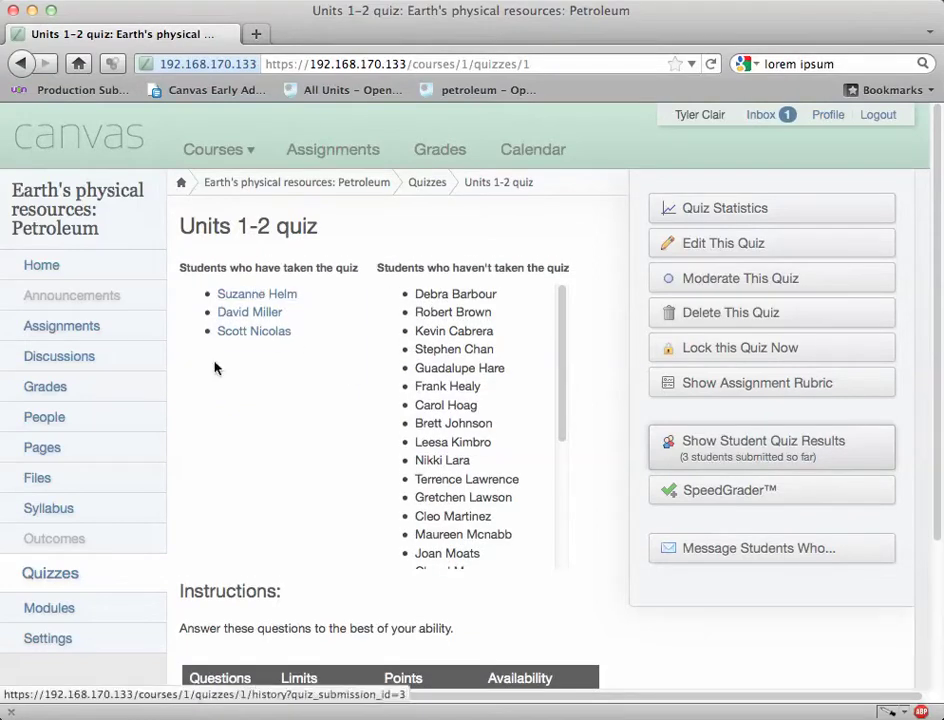
{"action": "left_click", "coordinate": [51, 395]}
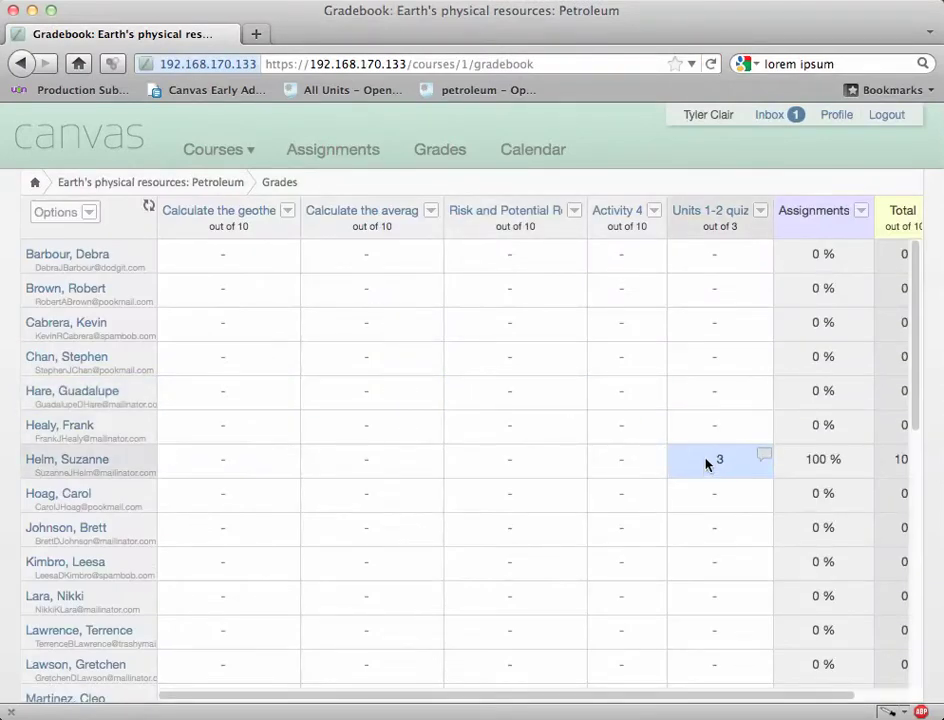
- Scroll the gradebook to confirm the students' 3 out of 3 Units 1-2 quiz scores
{"action": "scroll", "coordinate": [706, 463], "scroll_direction": "down", "scroll_amount": 2}
{"action": "scroll", "coordinate": [706, 463], "scroll_direction": "down", "scroll_amount": 3}
{"action": "scroll", "coordinate": [706, 463], "scroll_direction": "down", "scroll_amount": 3}
{"action": "scroll", "coordinate": [706, 463], "scroll_direction": "down", "scroll_amount": 2}
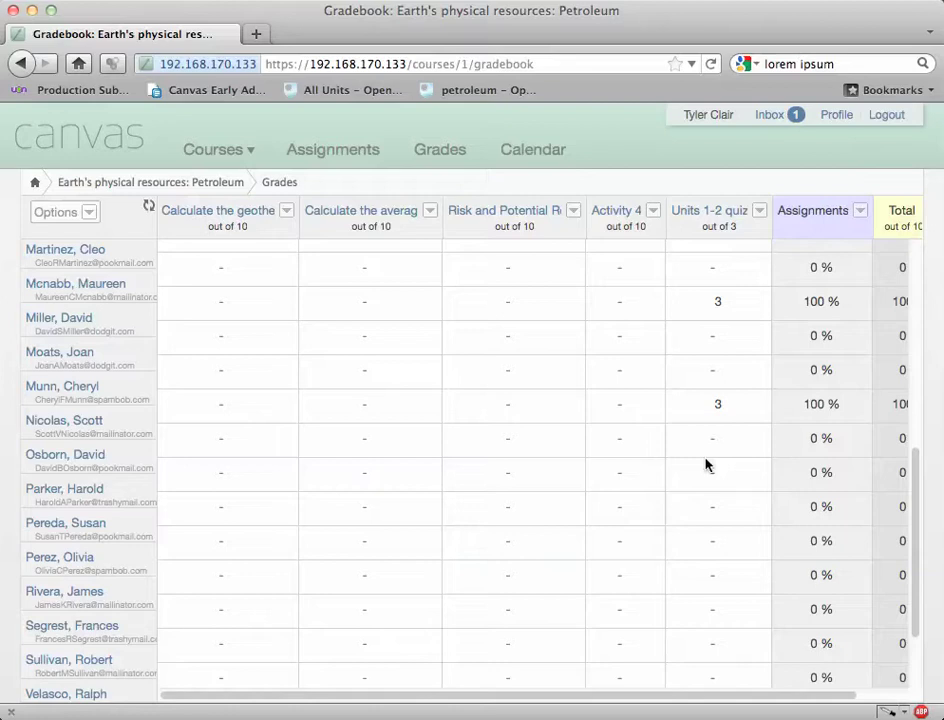
{"action": "scroll", "coordinate": [706, 463], "scroll_direction": "down", "scroll_amount": 3}
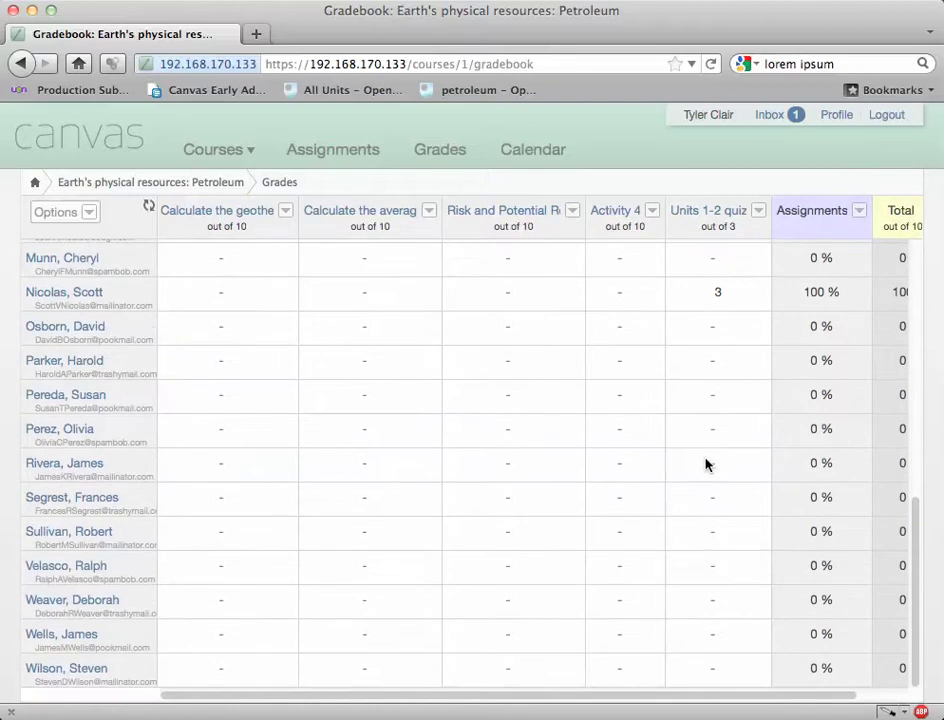